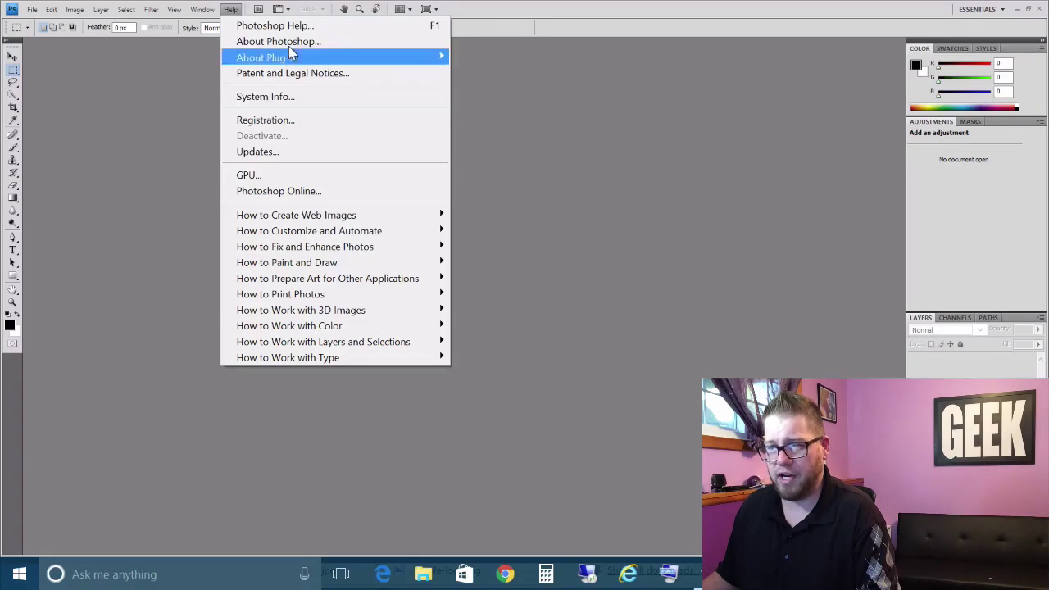
# Open the 3dp_lulzbot_logo image from the Desktop
pyautogui.click(294, 26)
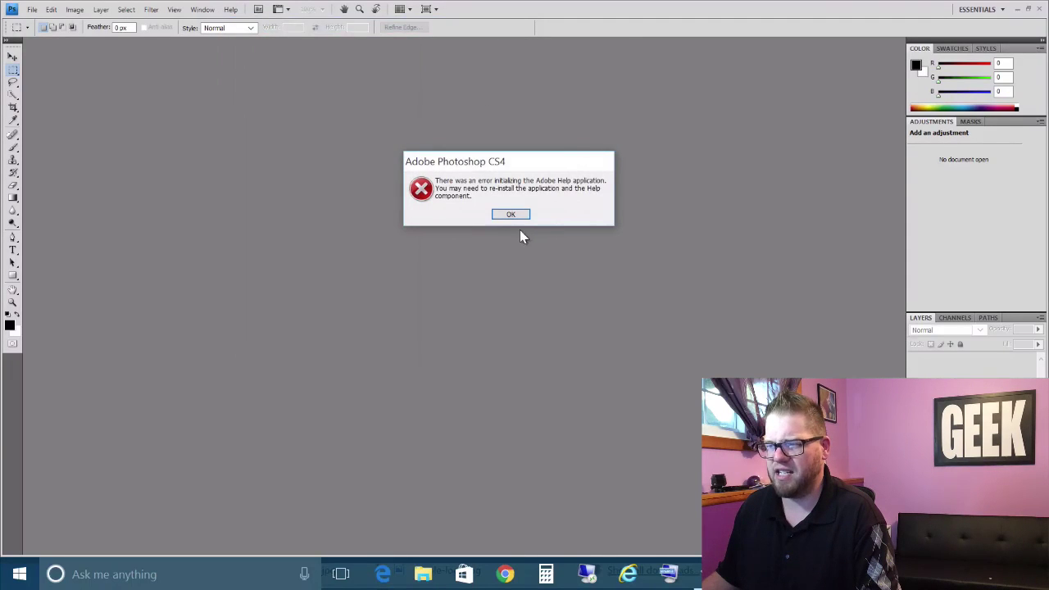
pyautogui.click(511, 215)
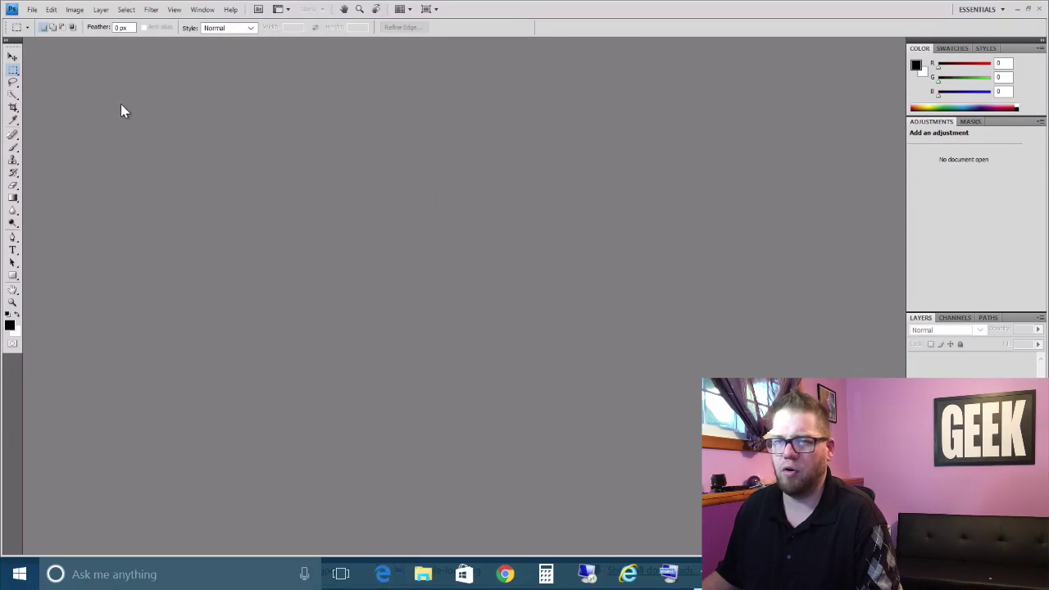
pyautogui.click(32, 9)
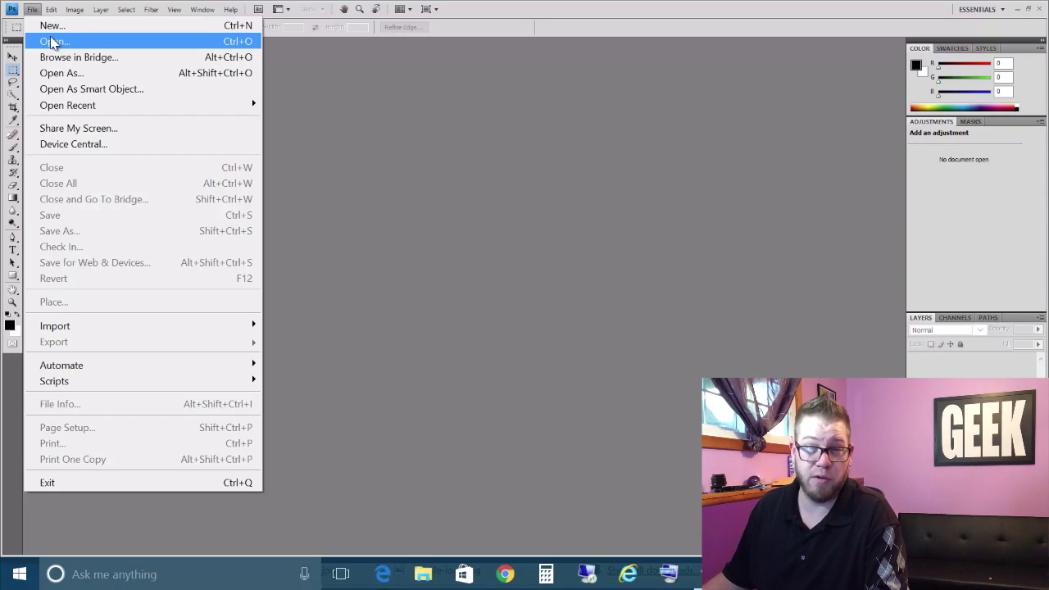
pyautogui.click(54, 43)
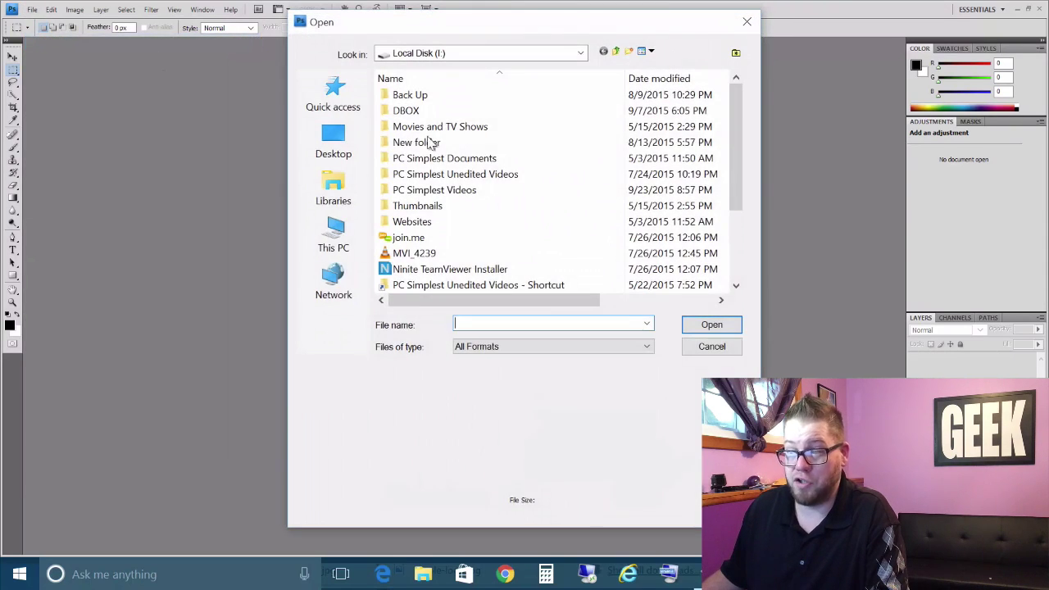
pyautogui.scroll(-3, 491, 154)
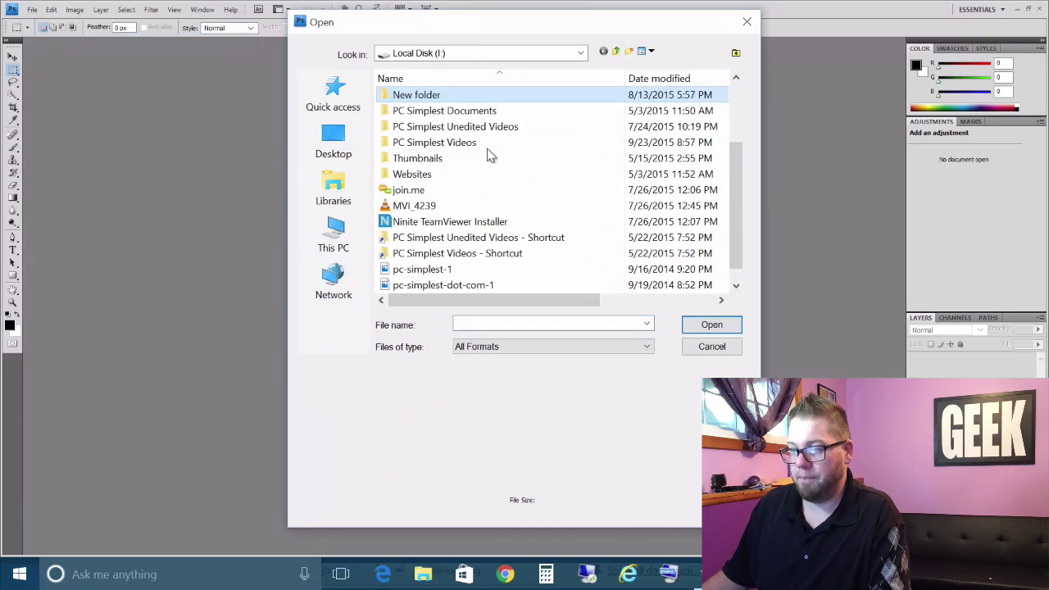
pyautogui.click(320, 142)
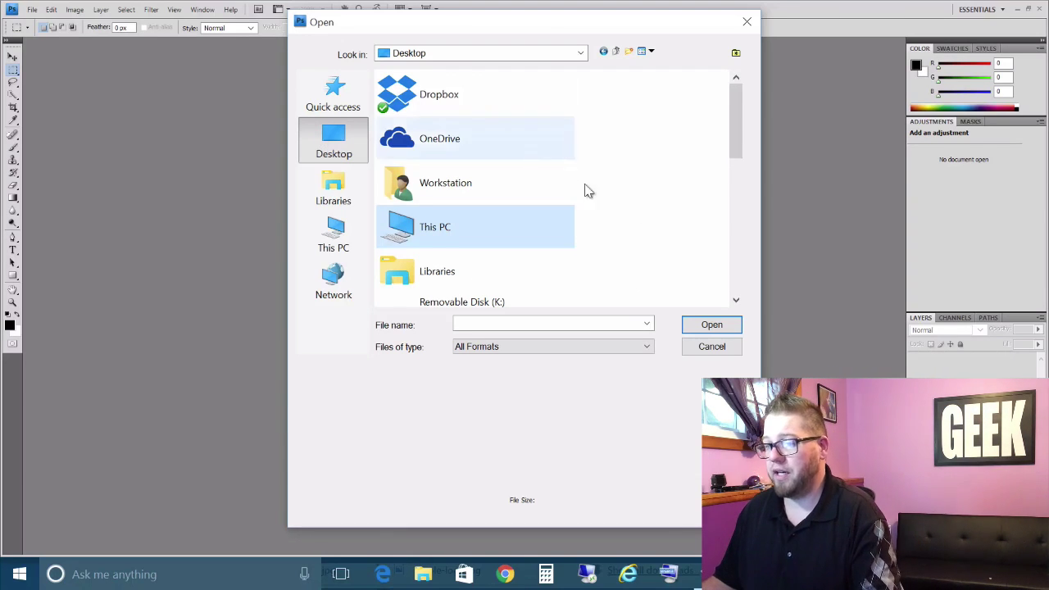
pyautogui.scroll(-10, 667, 203)
pyautogui.scroll(2, 641, 193)
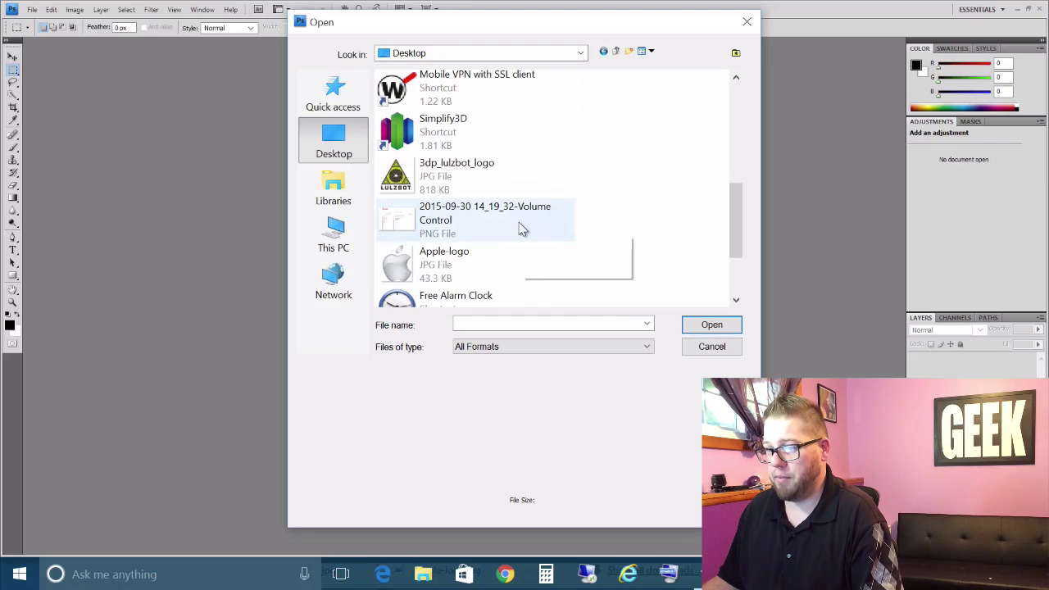
pyautogui.click(482, 188)
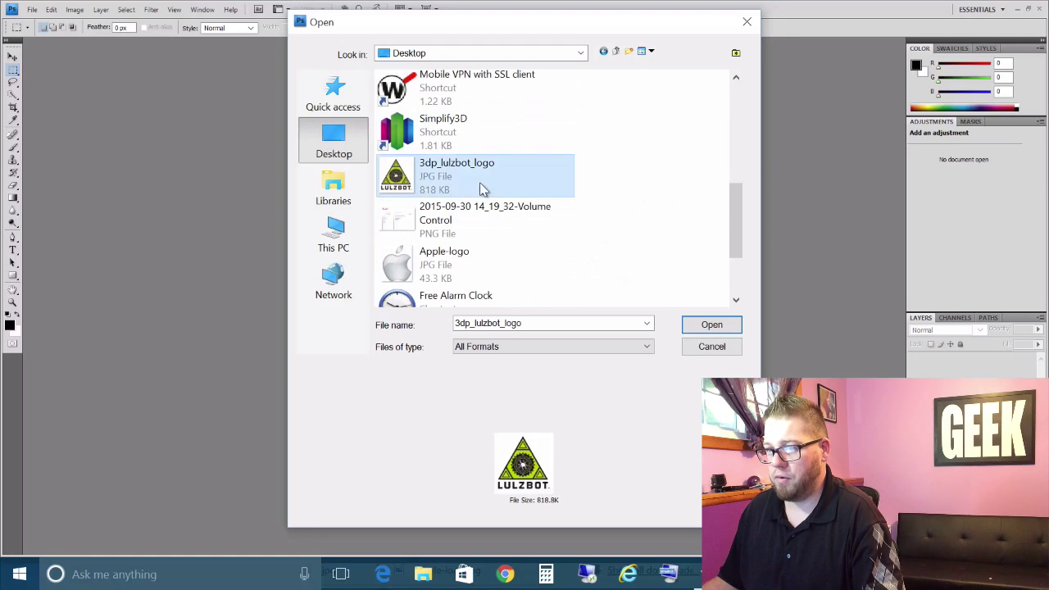
pyautogui.click(711, 325)
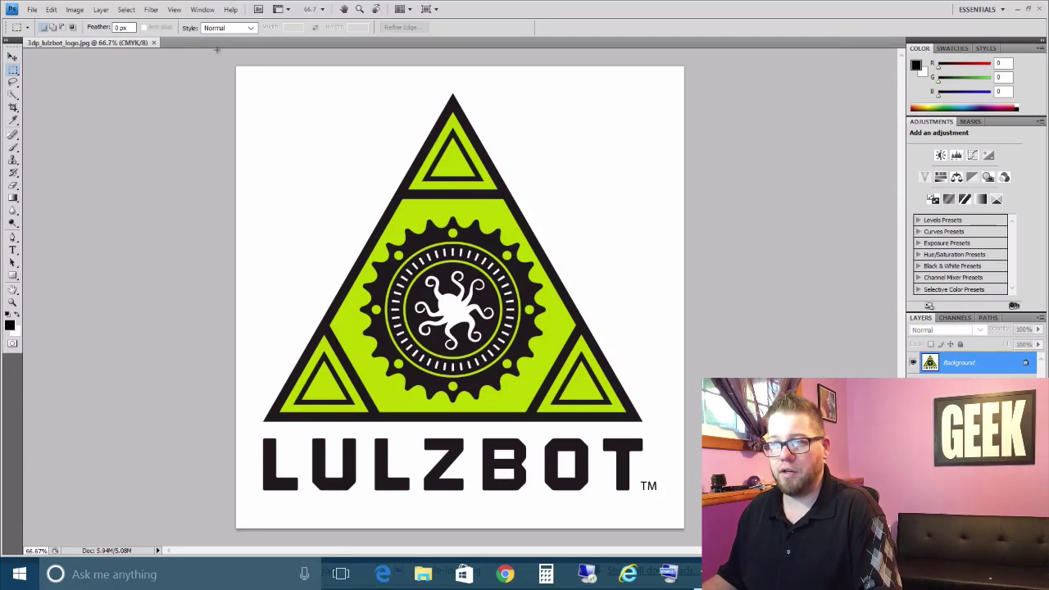
# Select the entire LulzBot logo image with Ctrl+A
pyautogui.hotkey('ctrl', 'a')
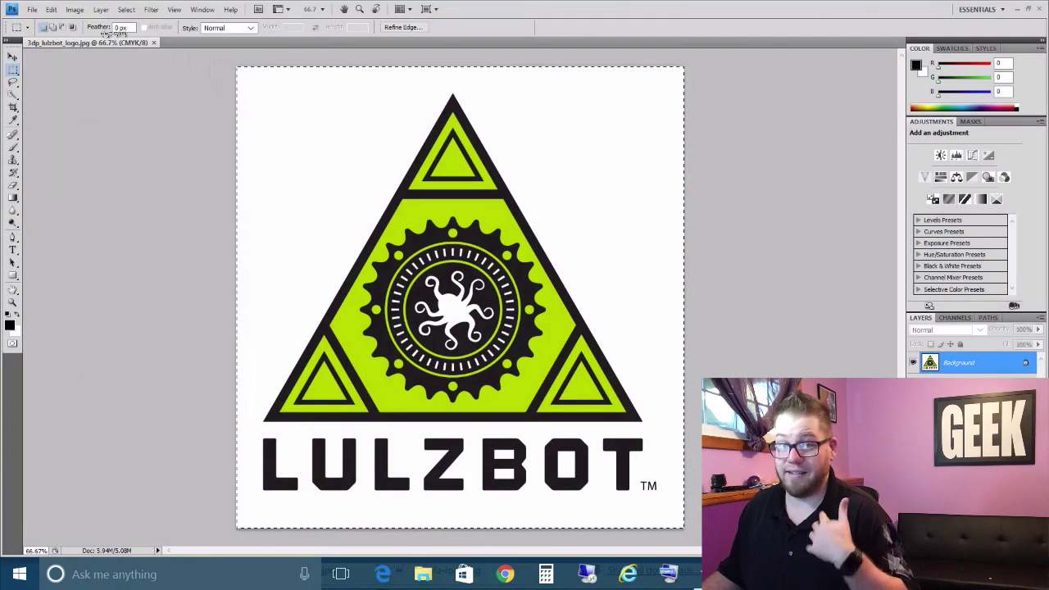
# Create a new default Untitled-1 document and paste the LulzBot logo into it as Layer 1
pyautogui.click(35, 11)
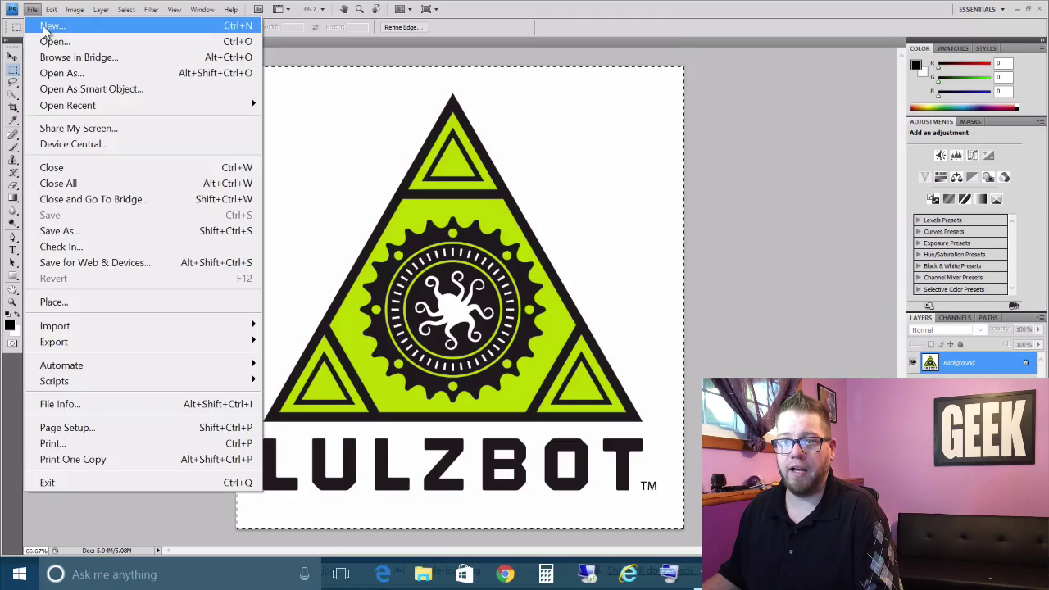
pyautogui.click(51, 25)
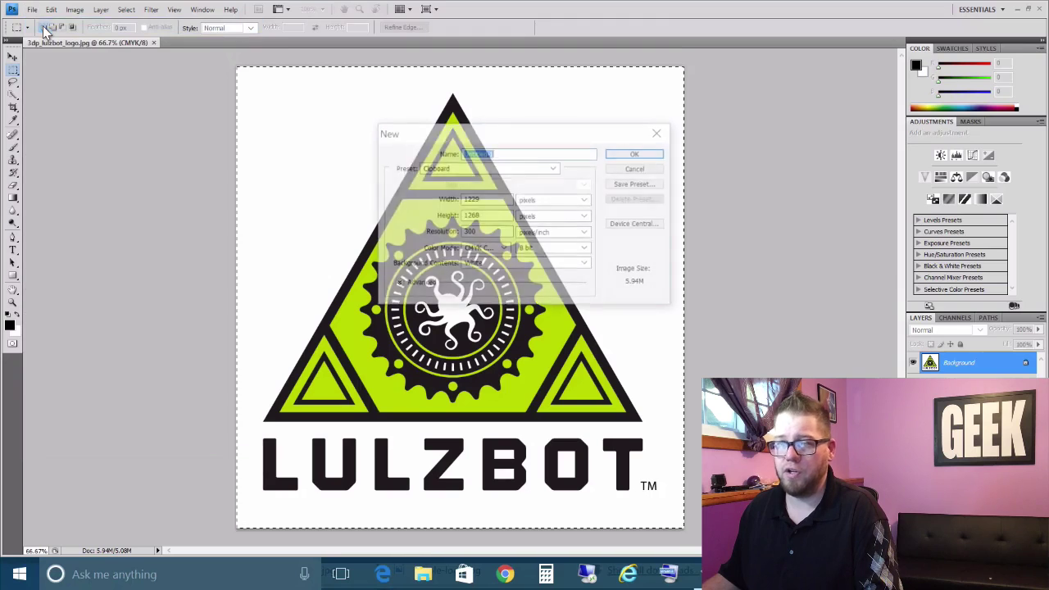
pyautogui.click(661, 154)
pyautogui.hotkey('ctrl', 'v')
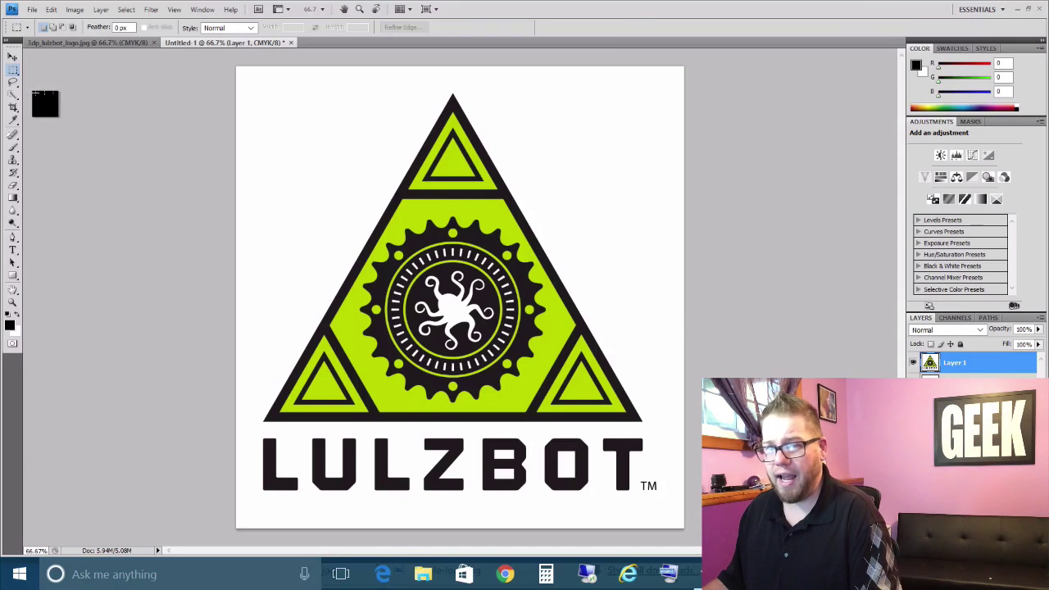
# Switch to the Magic Wand Tool and select the white background surrounding the LulzBot logo
pyautogui.click(13, 98)
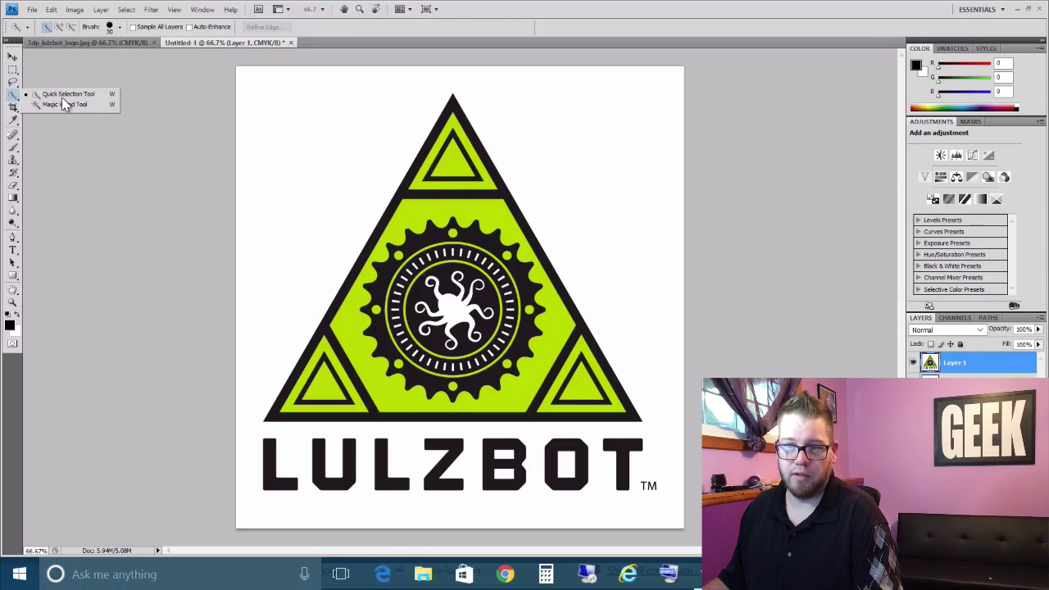
pyautogui.click(15, 98)
pyautogui.click(16, 99)
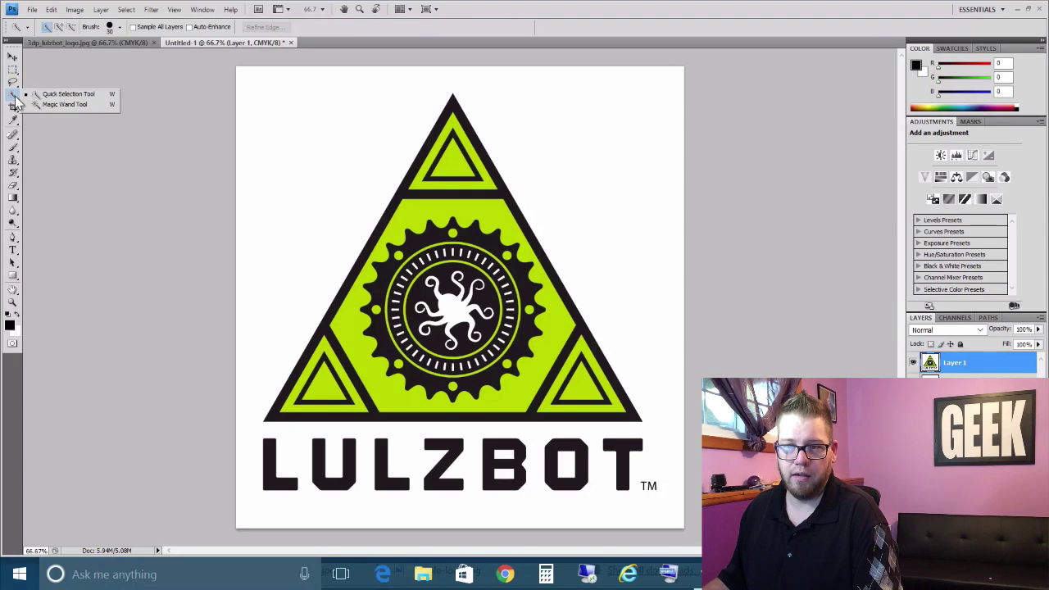
pyautogui.click(16, 99)
pyautogui.click(16, 101)
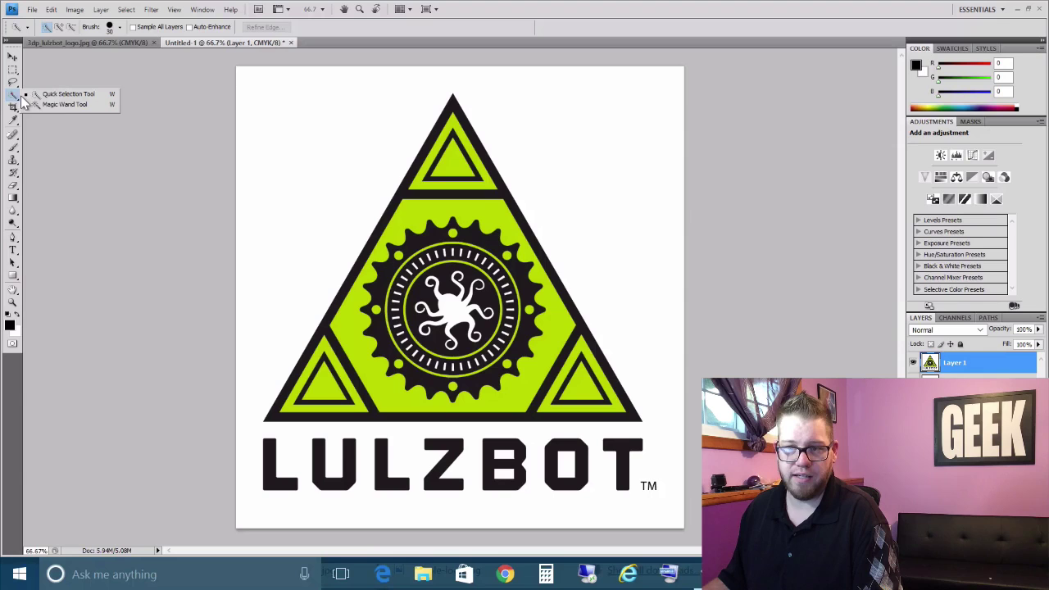
pyautogui.click(65, 104)
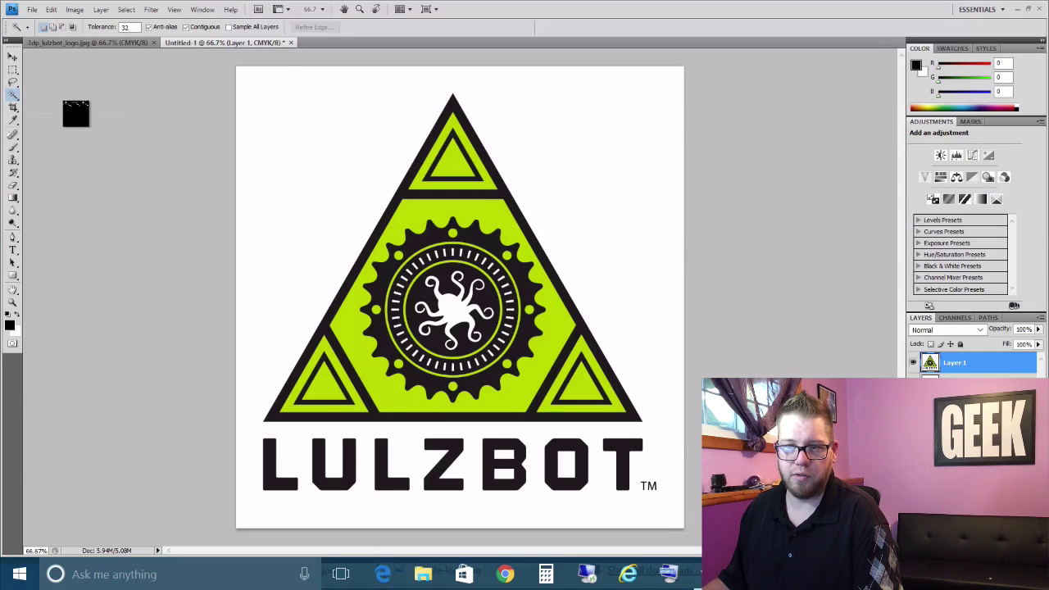
pyautogui.click(317, 151)
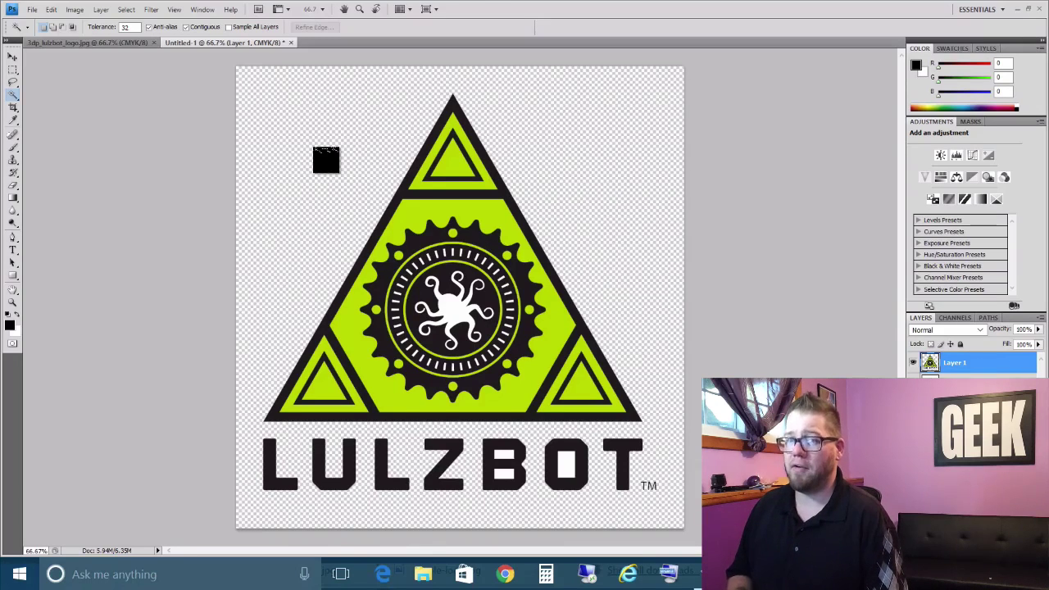
# Select the white inside both holes of the B and inside the O, then deselect
pyautogui.click(503, 455)
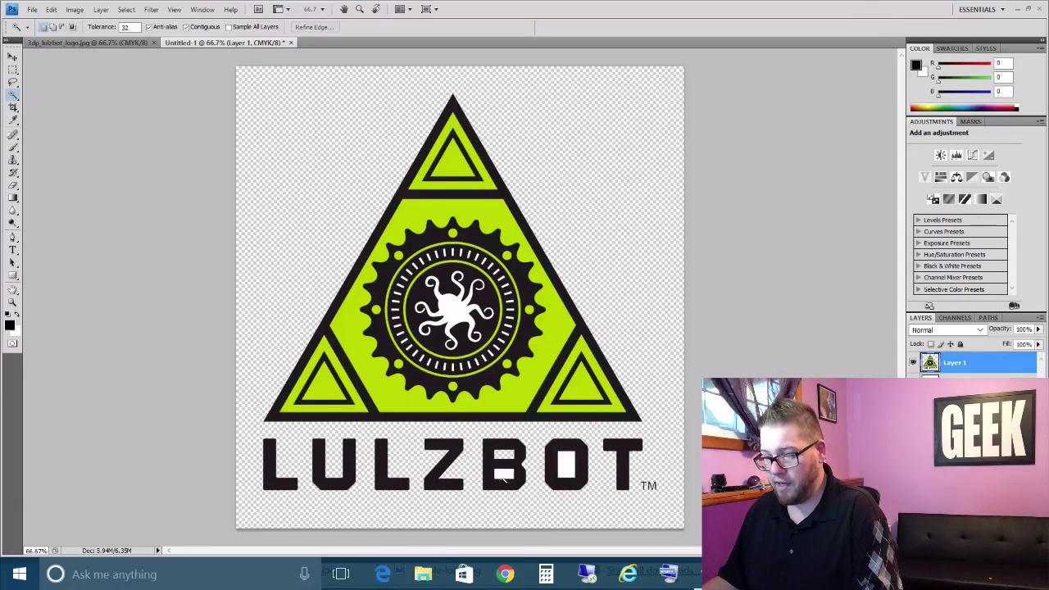
pyautogui.keyDown('shift'); pyautogui.click(506, 475); pyautogui.keyUp('shift')
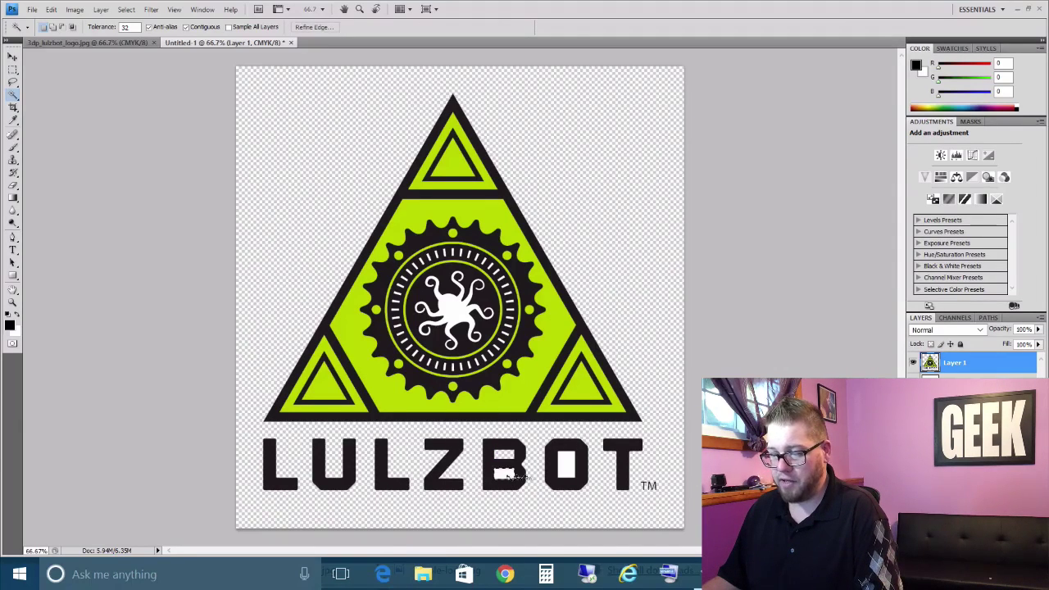
pyautogui.click(568, 465)
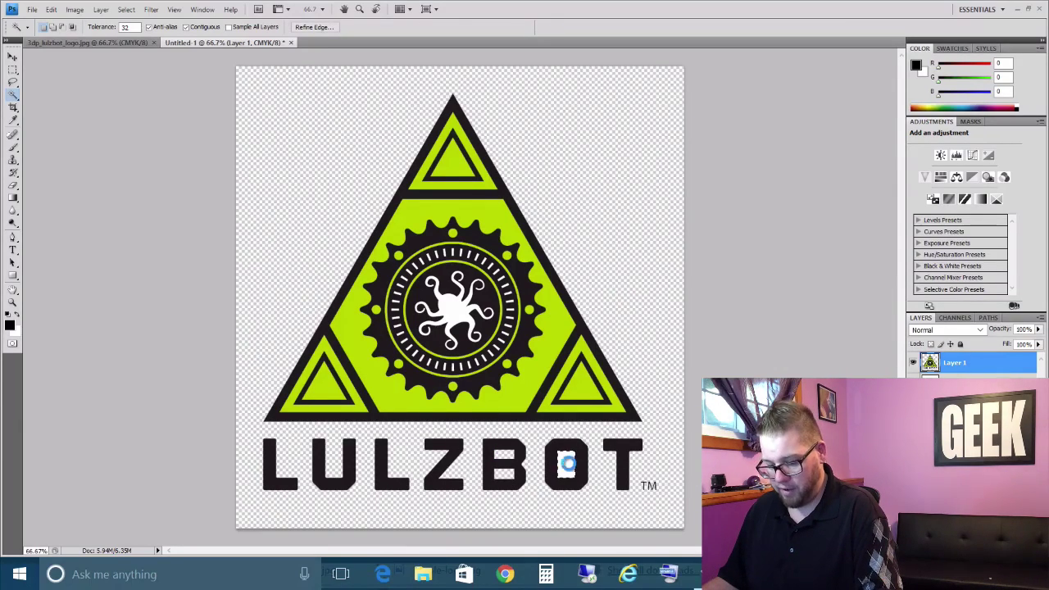
pyautogui.hotkey('ctrl', 'd')
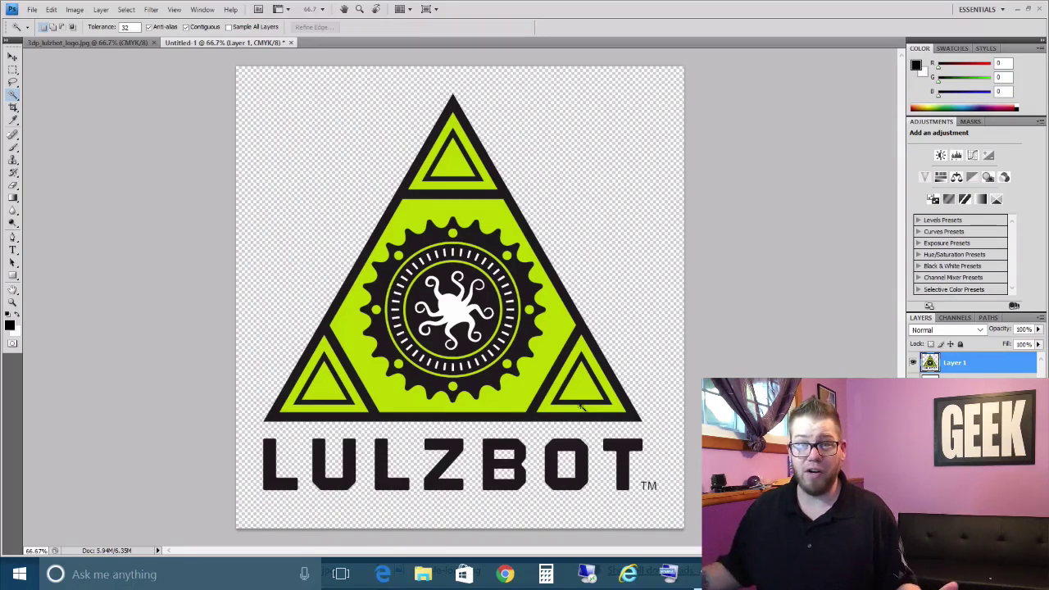
# Open the Apple-logo image from the Desktop and select all of it
pyautogui.click(32, 9)
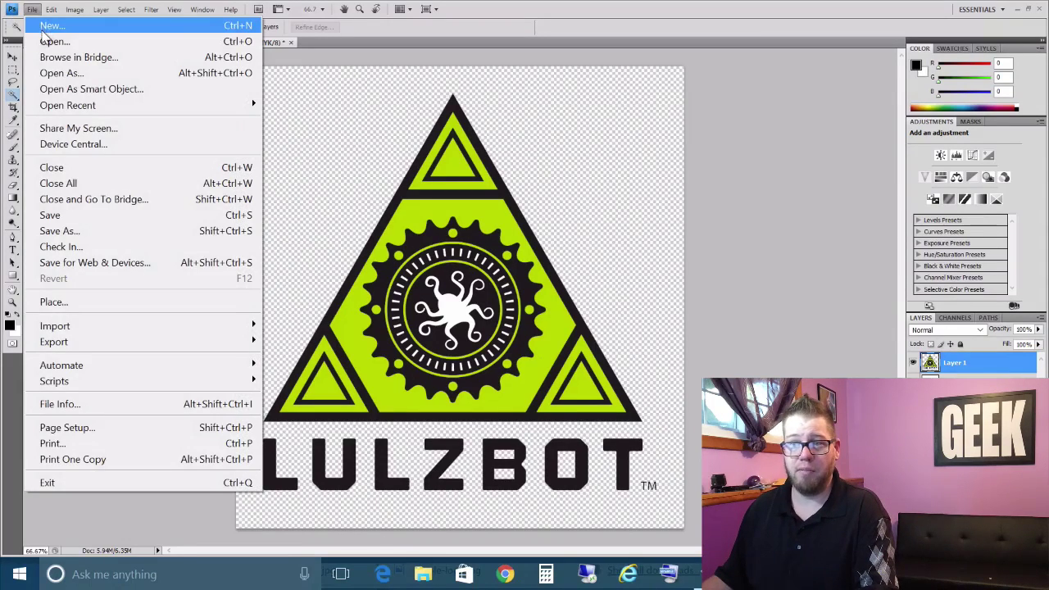
pyautogui.click(47, 41)
pyautogui.click(598, 127)
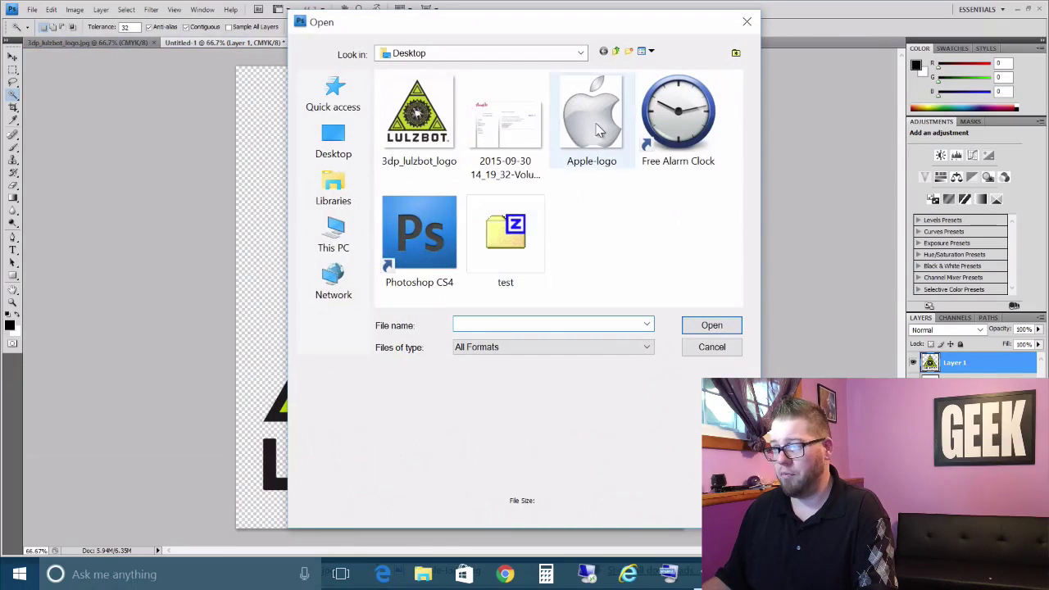
pyautogui.click(711, 325)
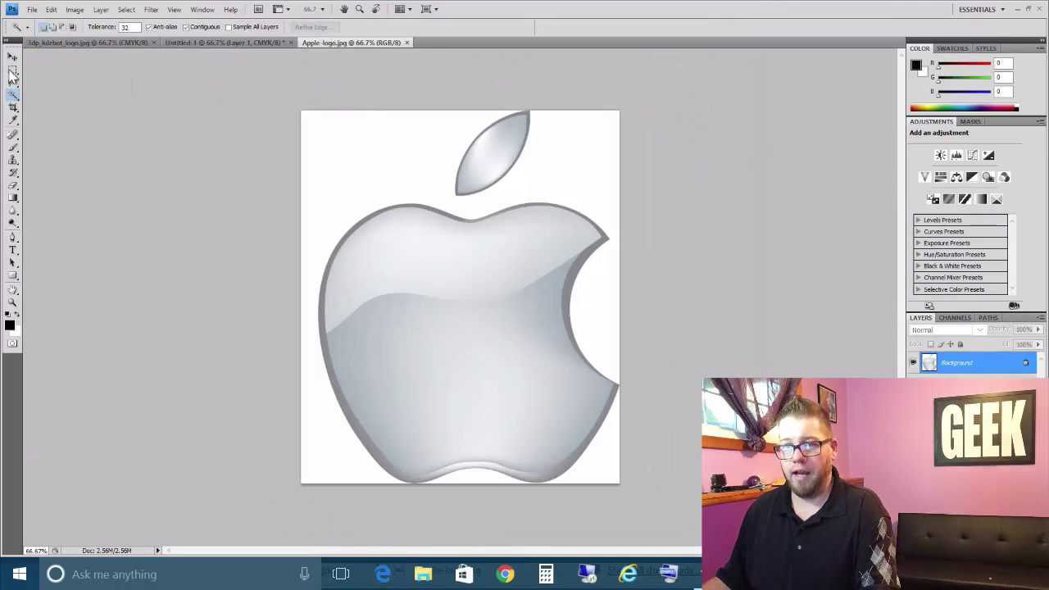
pyautogui.hotkey('ctrl', 'a')
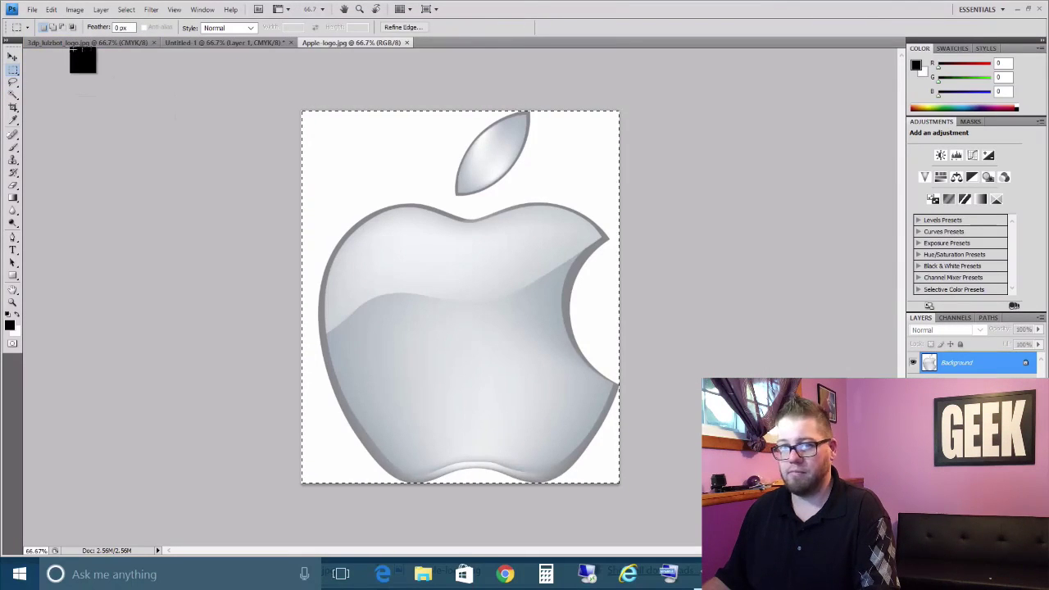
# Create a new default document and paste the Apple logo into it
pyautogui.click(32, 10)
pyautogui.click(31, 24)
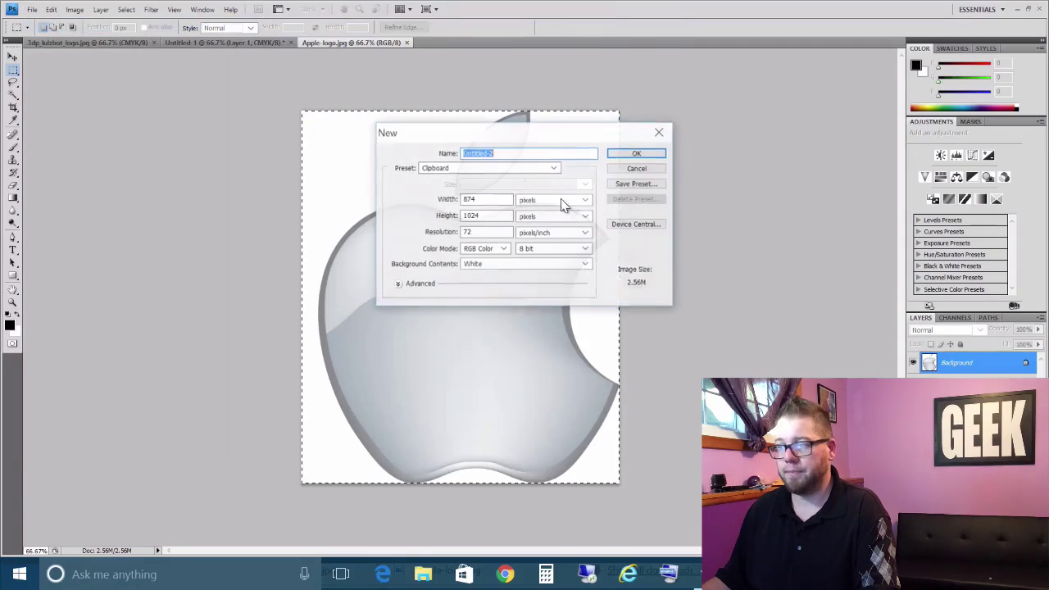
pyautogui.click(637, 155)
pyautogui.hotkey('ctrl', 'v')
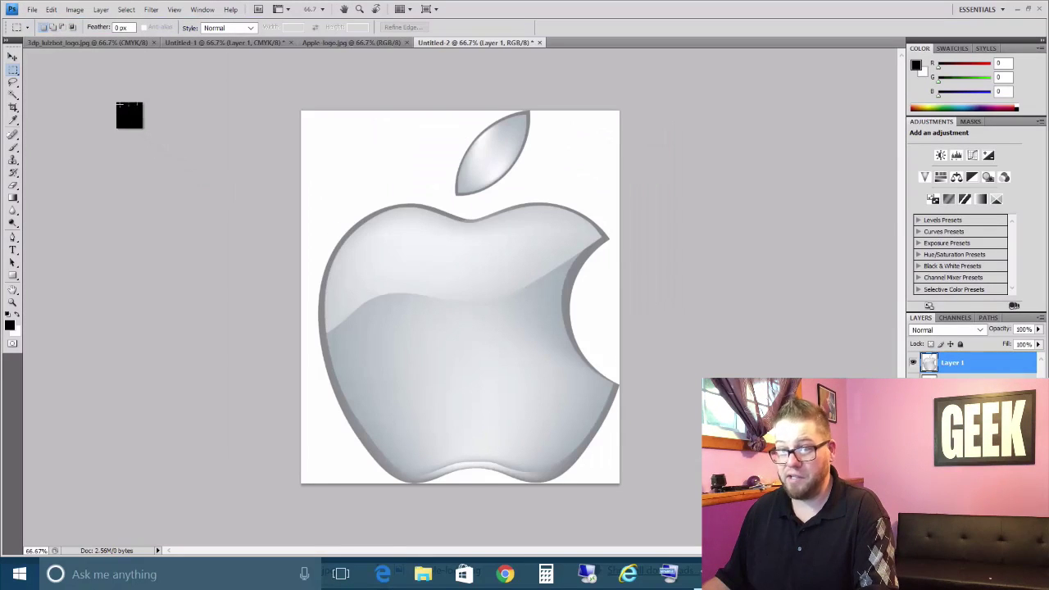
# Use the Magic Wand to delete the white background, including the leftover lower-right area
pyautogui.press('w')
pyautogui.click(338, 169)
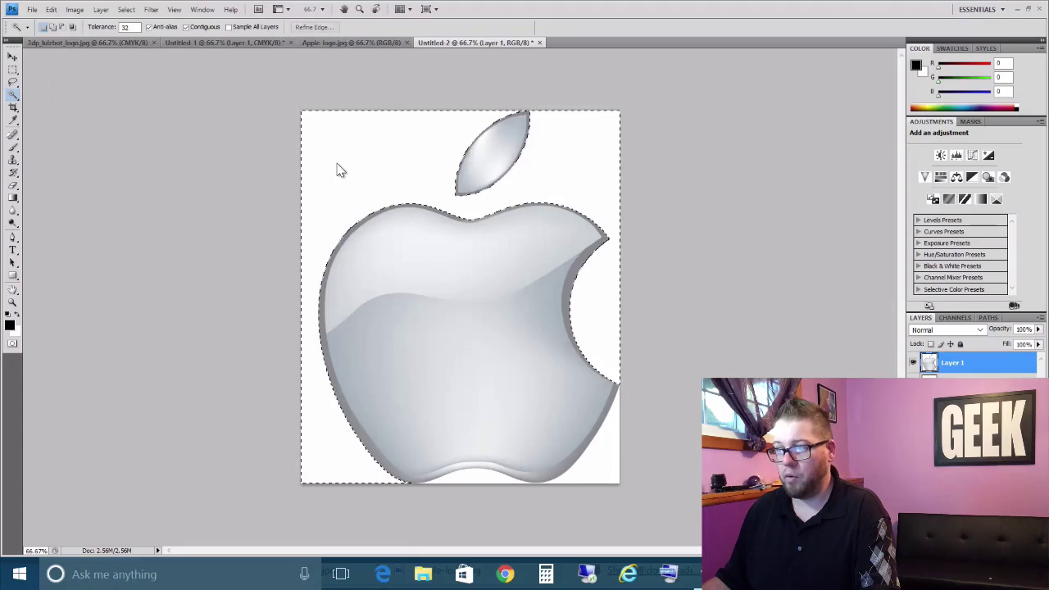
pyautogui.press('Delete')
pyautogui.hotkey('ctrl', 'd')
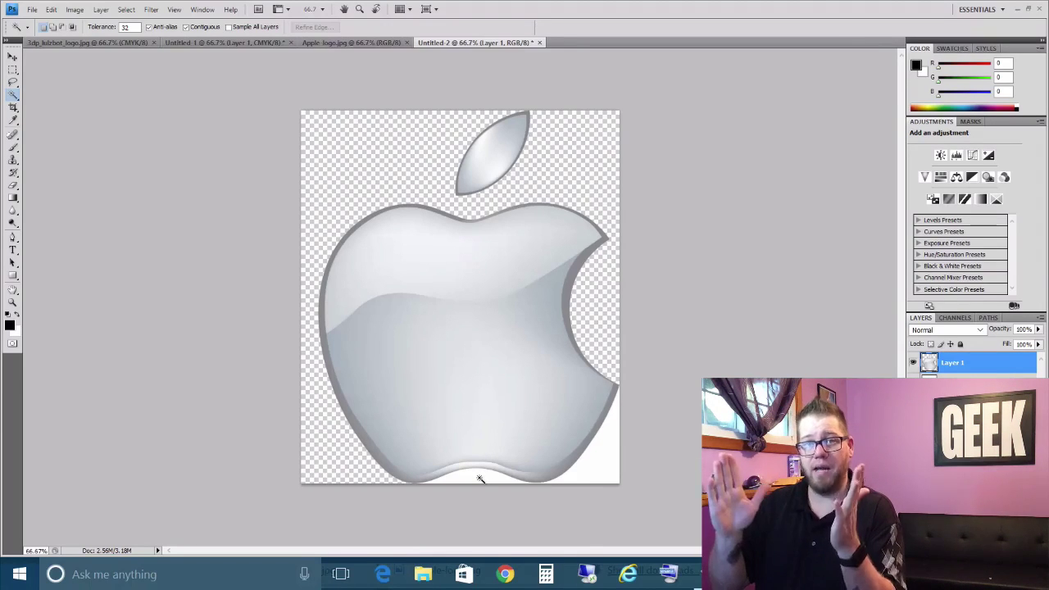
pyautogui.press('Delete')
pyautogui.hotkey('ctrl', 'd')
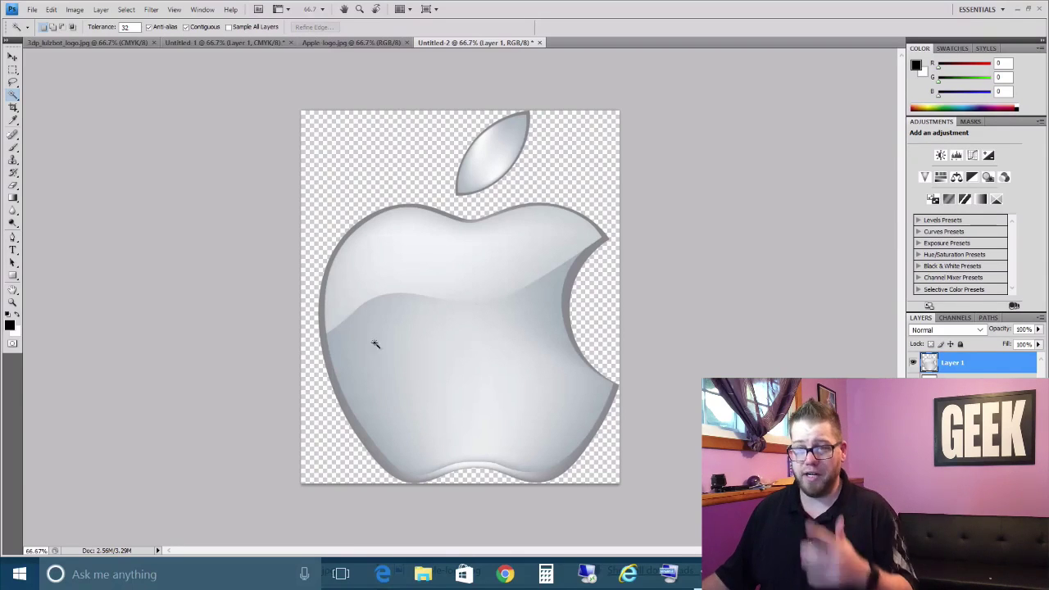
# Open Save for Web & Devices and apply the PNG-24 preset
pyautogui.click(32, 9)
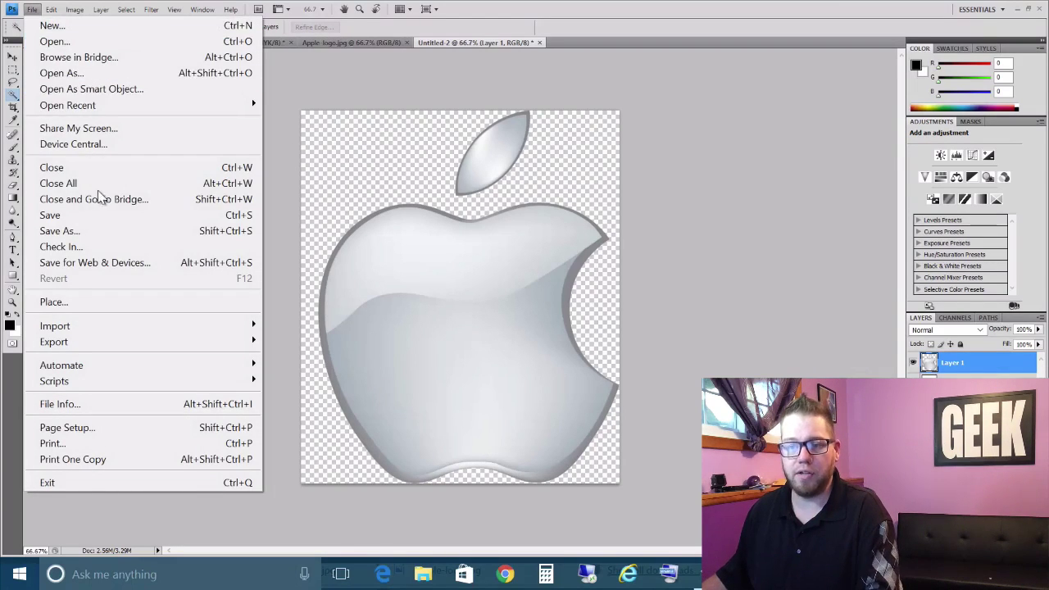
pyautogui.click(95, 263)
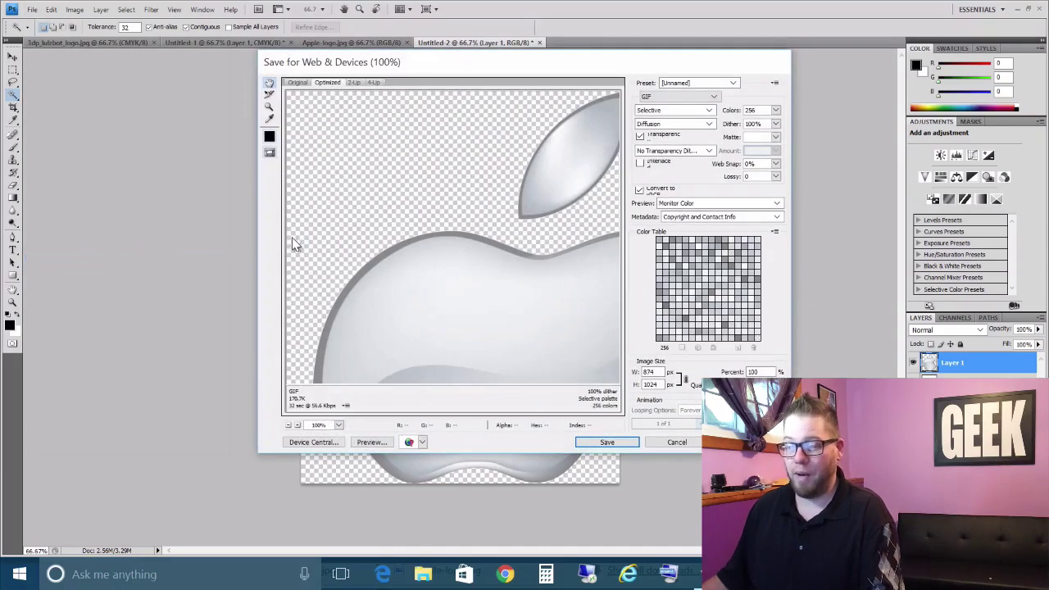
pyautogui.click(733, 84)
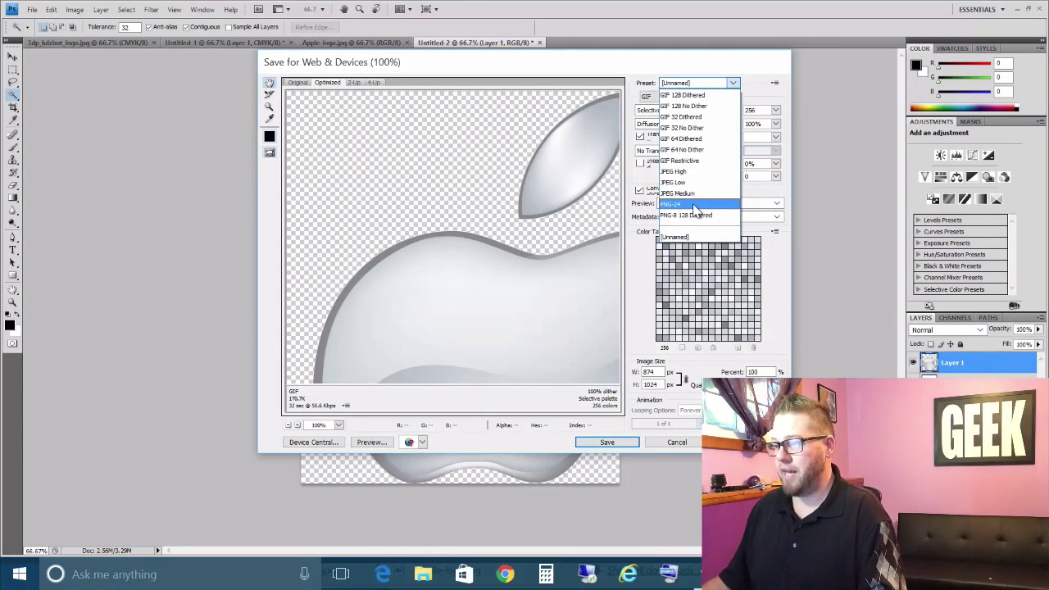
pyautogui.click(693, 204)
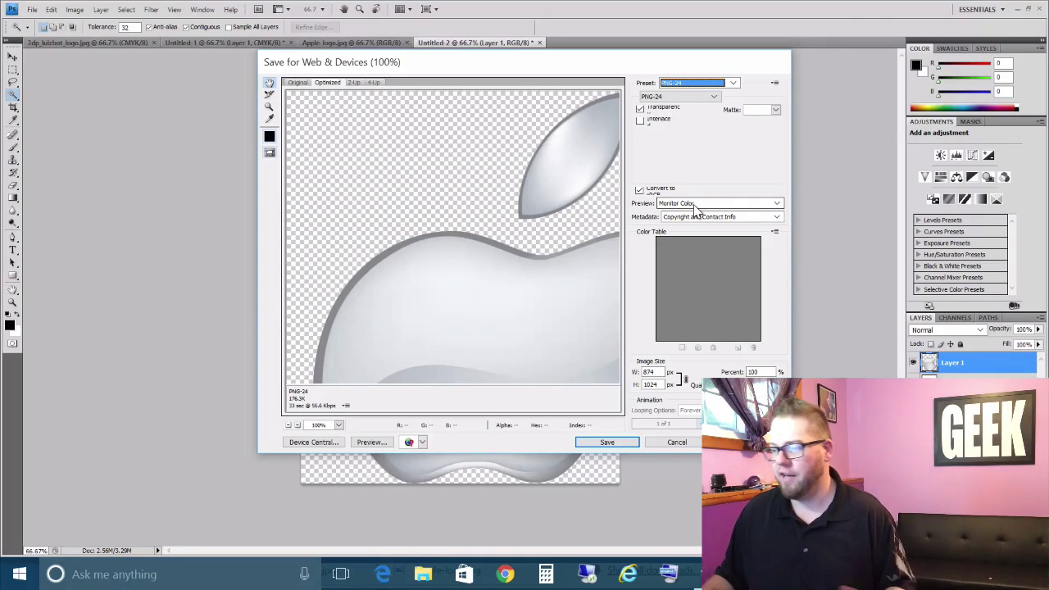
# Save the optimized PNG to the Desktop as 'transparant-apple'
pyautogui.click(615, 440)
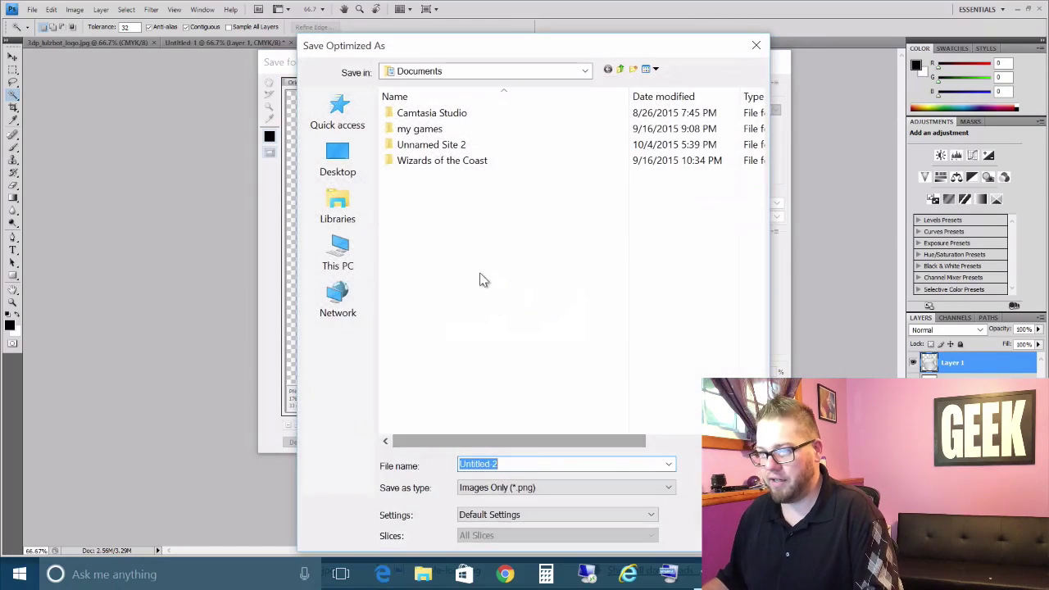
pyautogui.click(338, 157)
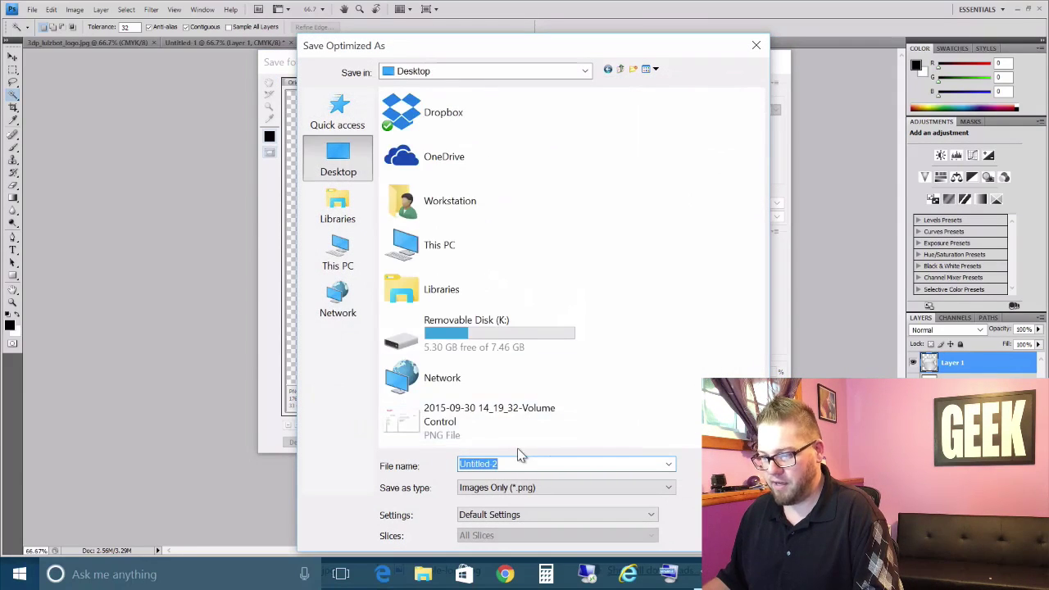
pyautogui.write('tran')
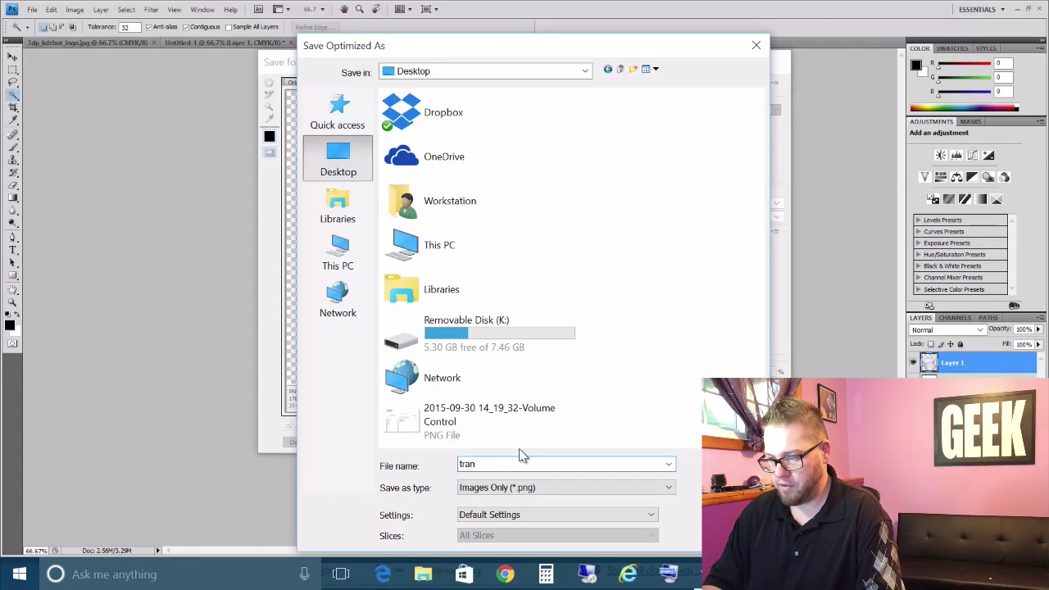
pyautogui.write('sparant-apple')
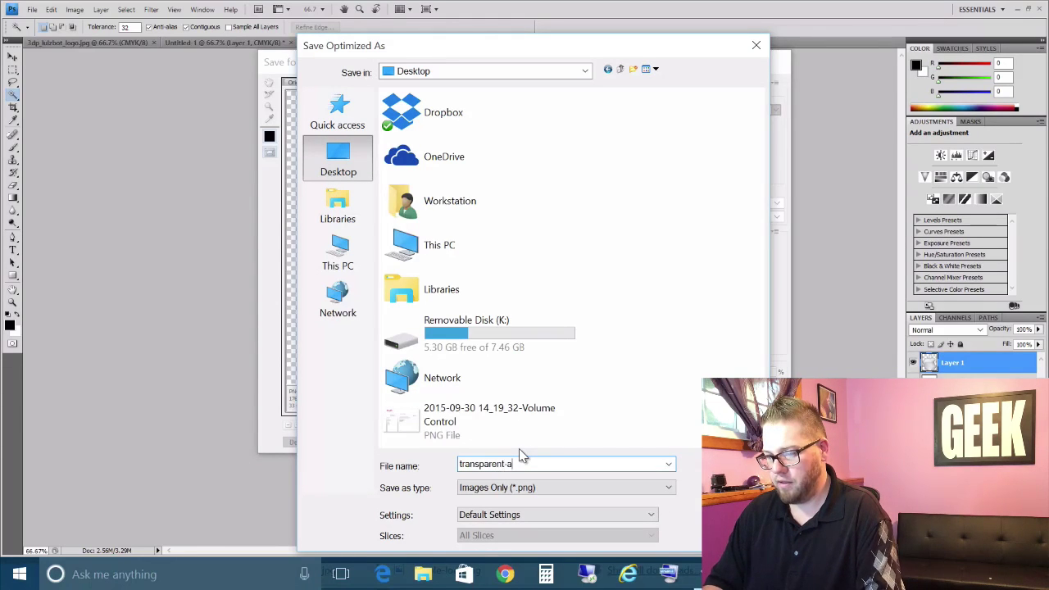
pyautogui.press('Return')
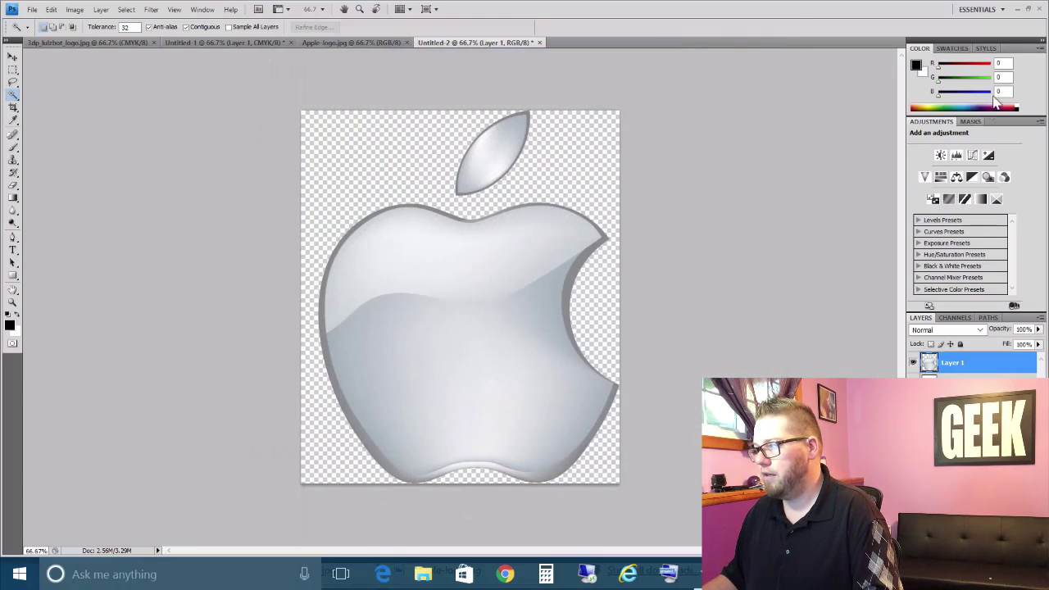
pyautogui.click(1016, 9)
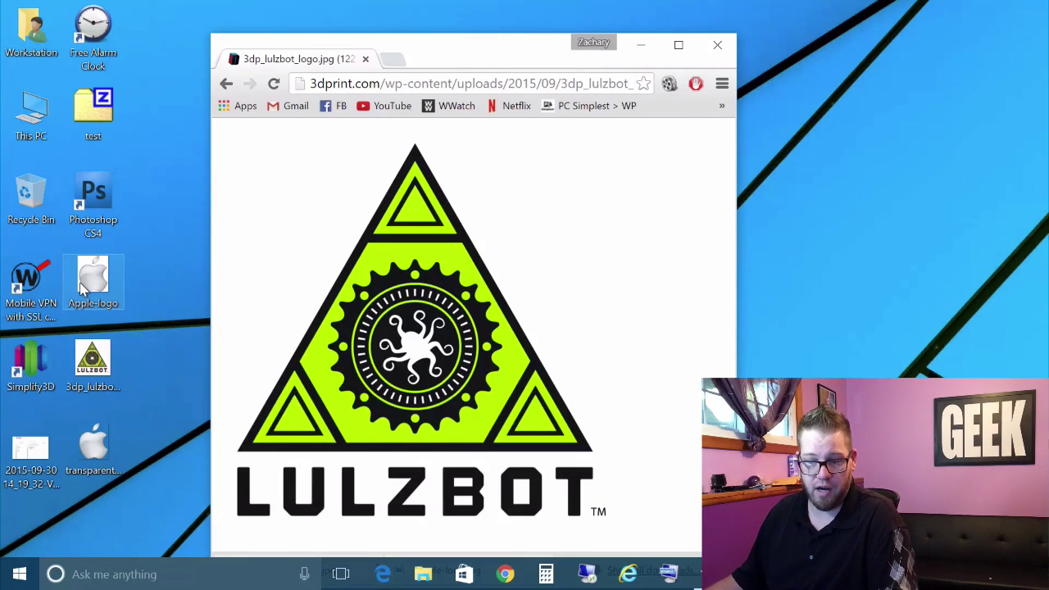
pyautogui.click(92, 450)
pyautogui.doubleClick(92, 451)
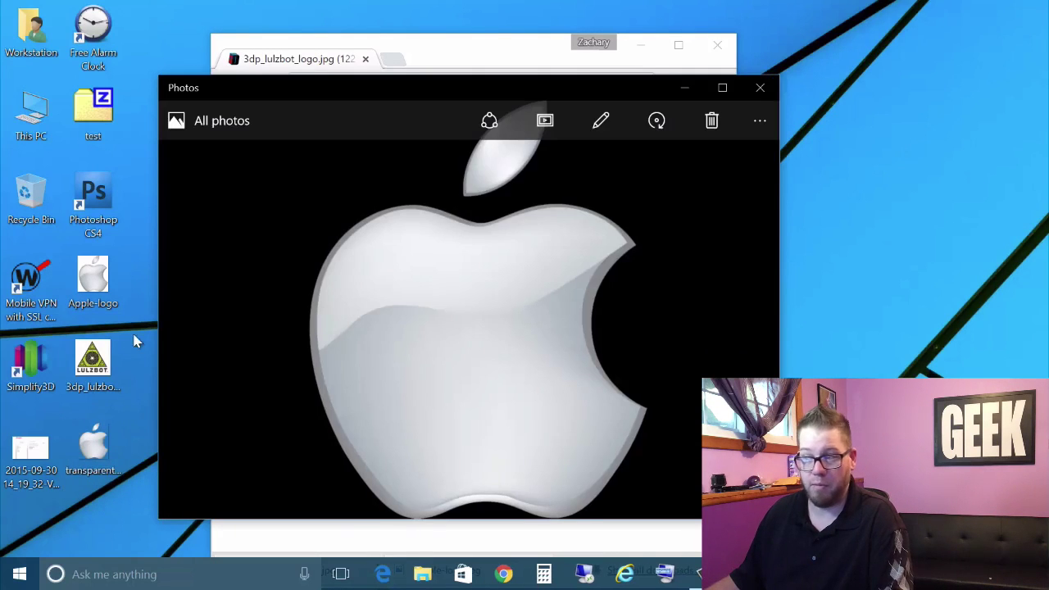
pyautogui.scroll(-3, 521, 251)
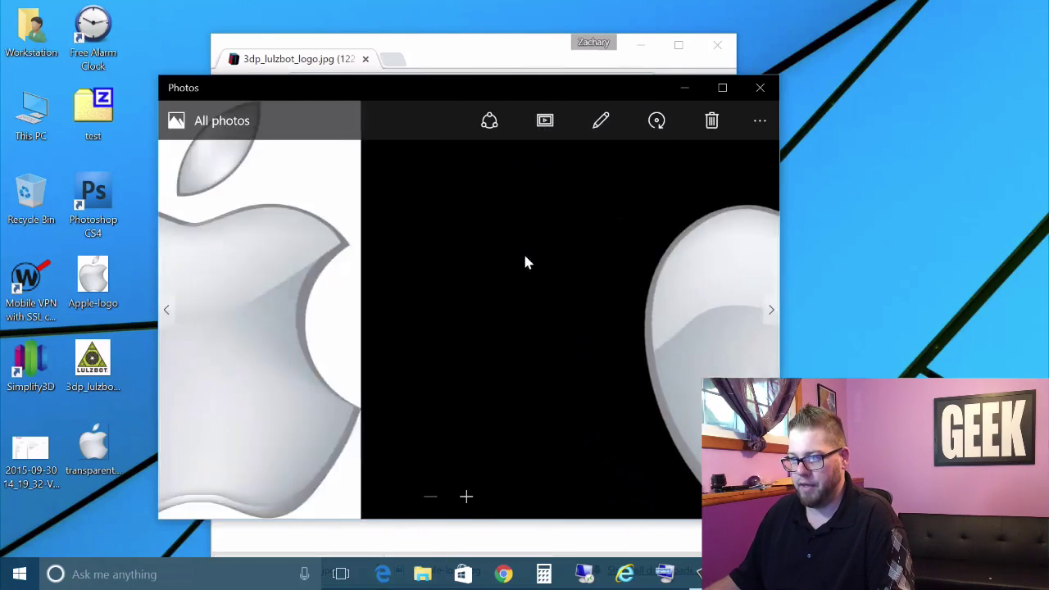
pyautogui.scroll(1, 524, 262)
pyautogui.scroll(-1, 555, 267)
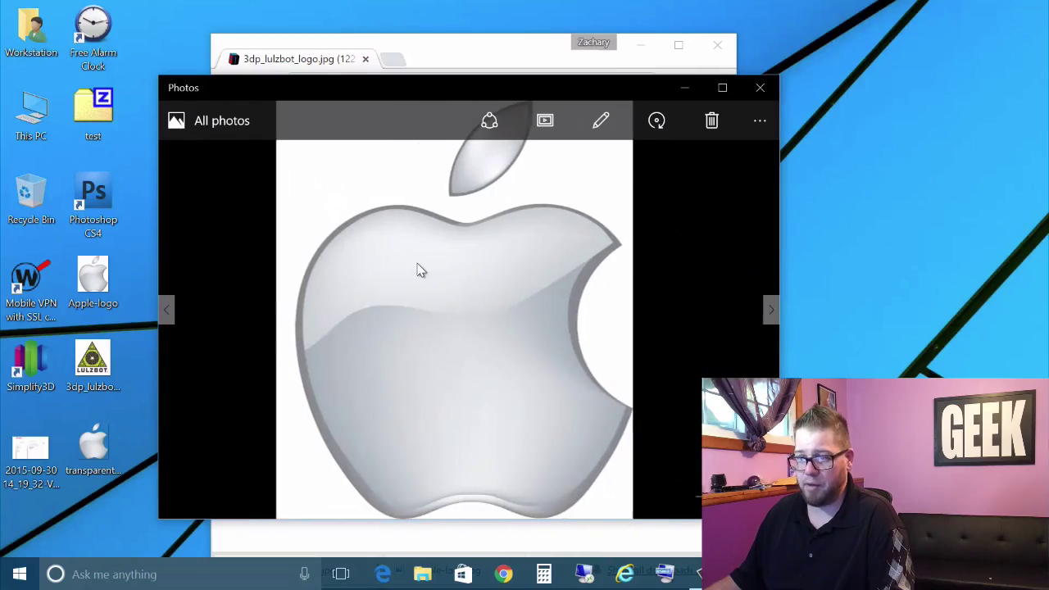
pyautogui.click(757, 88)
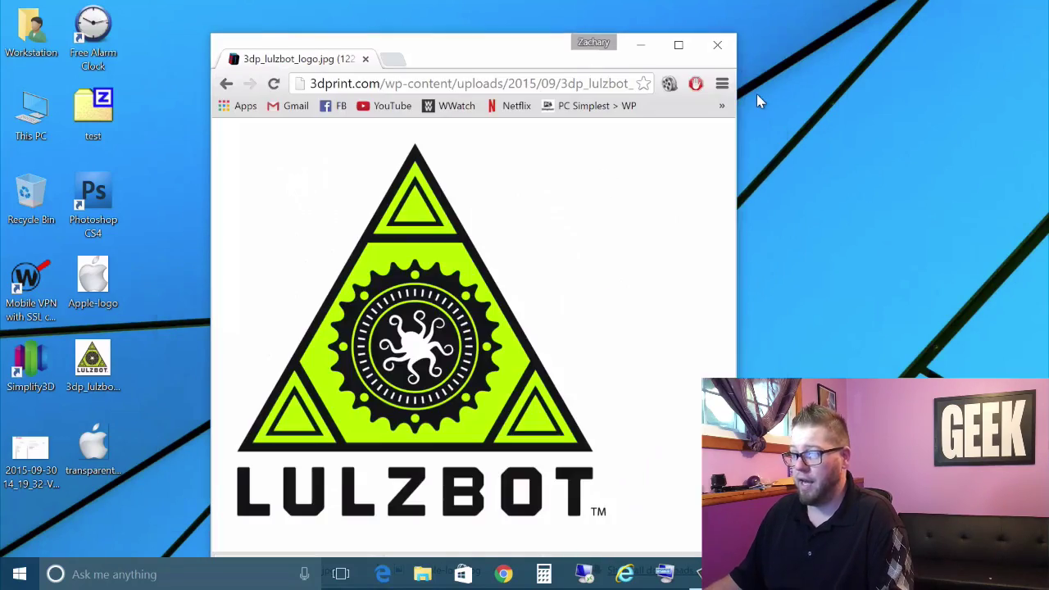